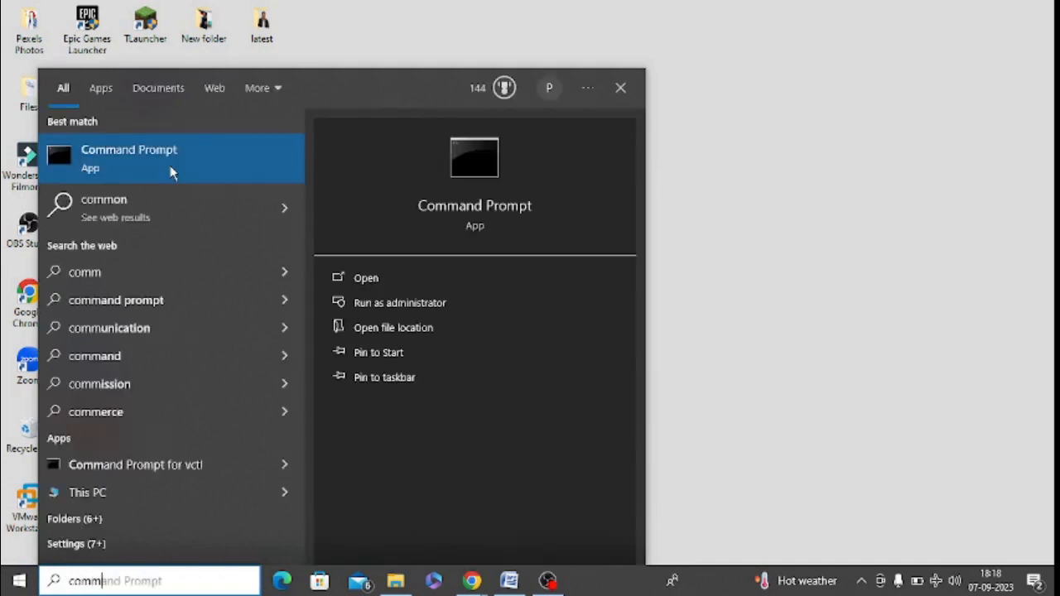
Bring up the launch choices for the Command Prompt search result
right_click(172, 172)
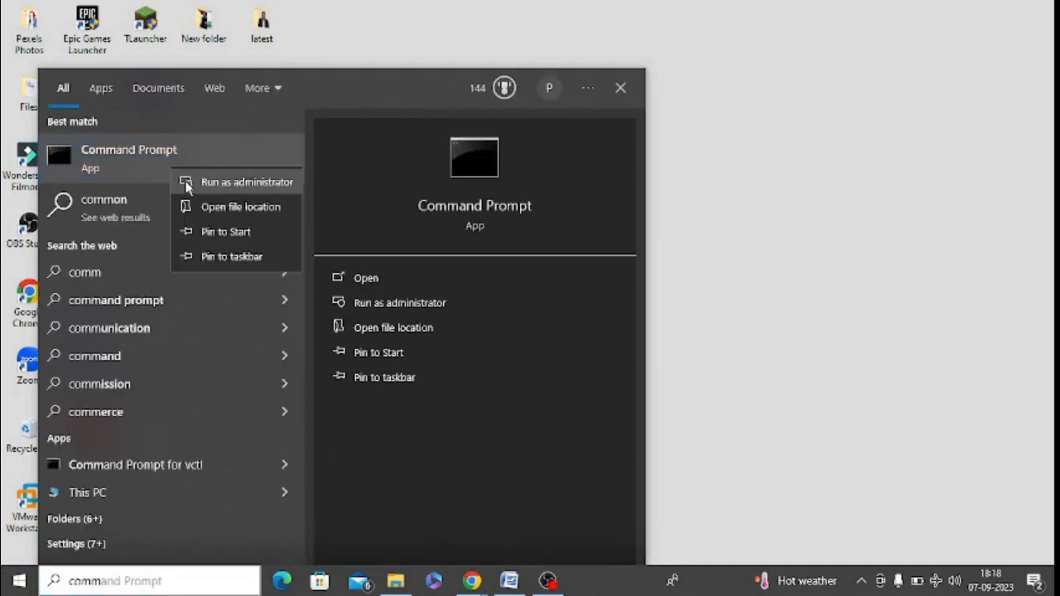
Launch Command Prompt with administrator rights via Run as administrator
left_click(246, 181)
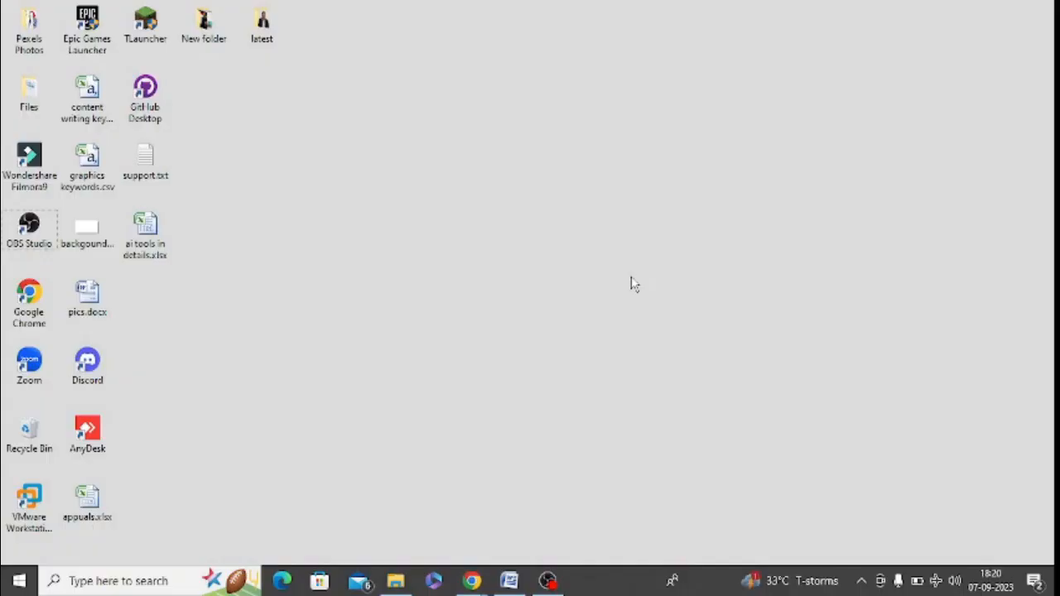
In Apps & features, filter the installed apps with 'minec' and expand the Minecraft Launcher entry
left_click(155, 580)
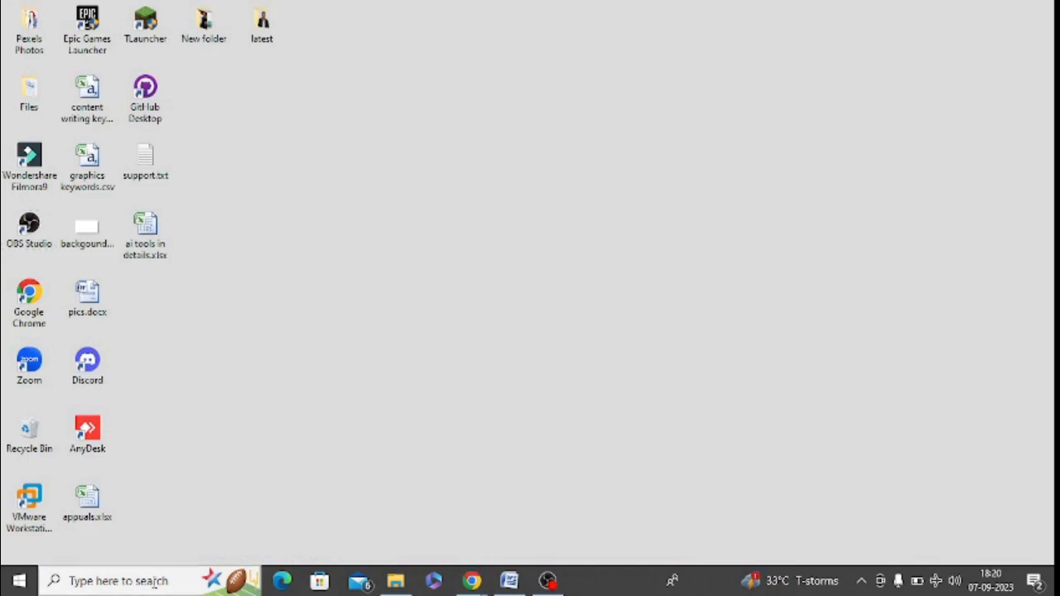
type("apps & features")
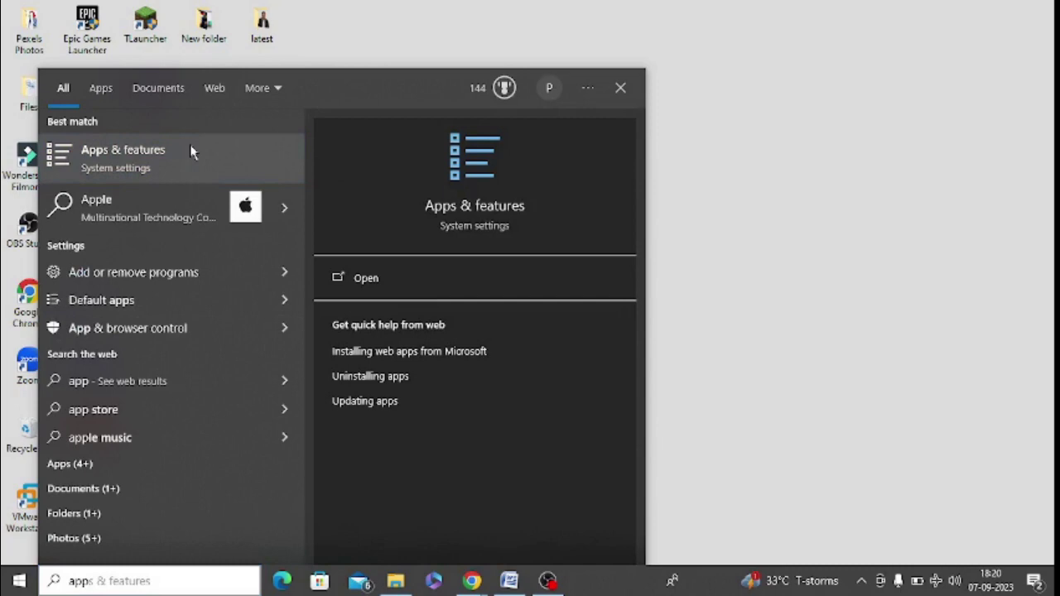
left_click(190, 144)
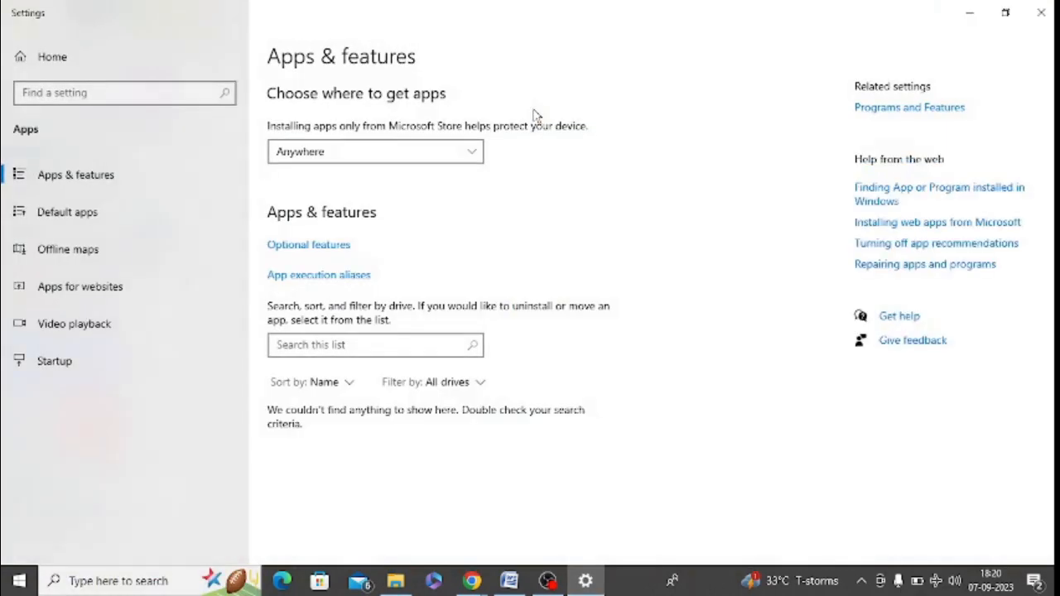
left_click(372, 348)
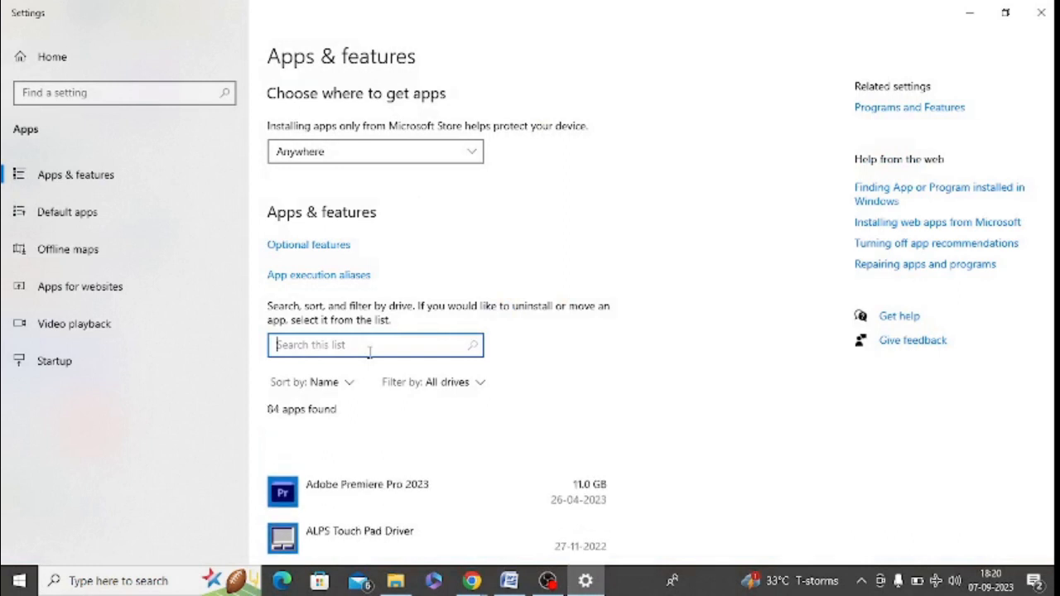
type("mine")
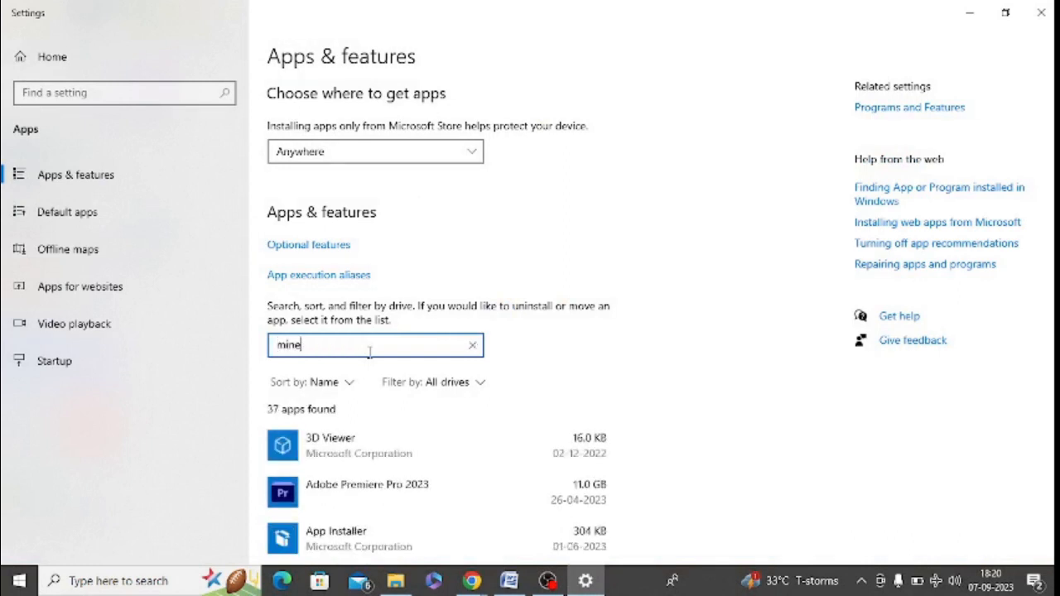
type("c")
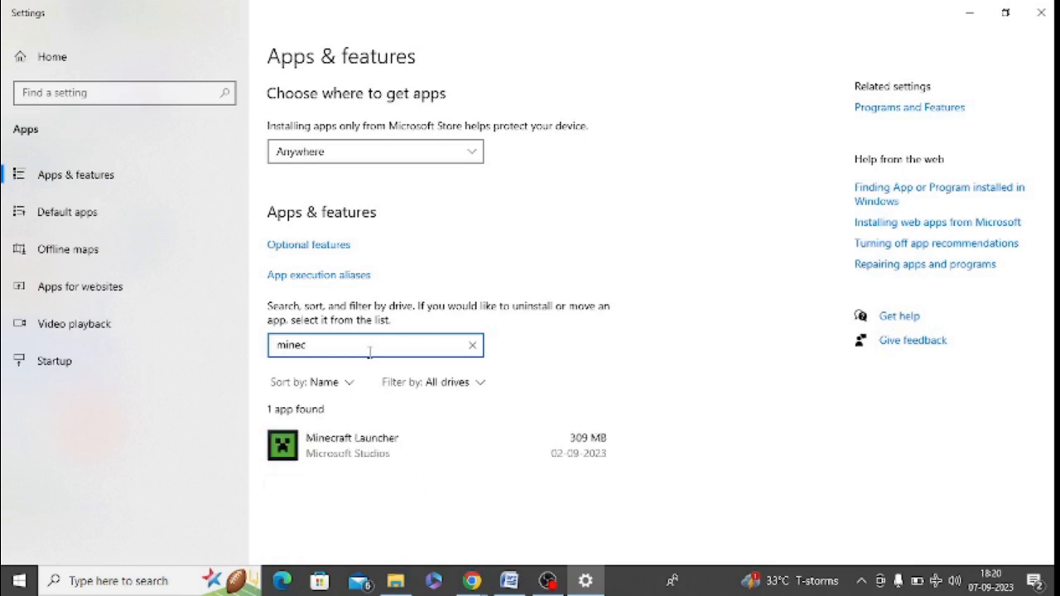
left_click(370, 446)
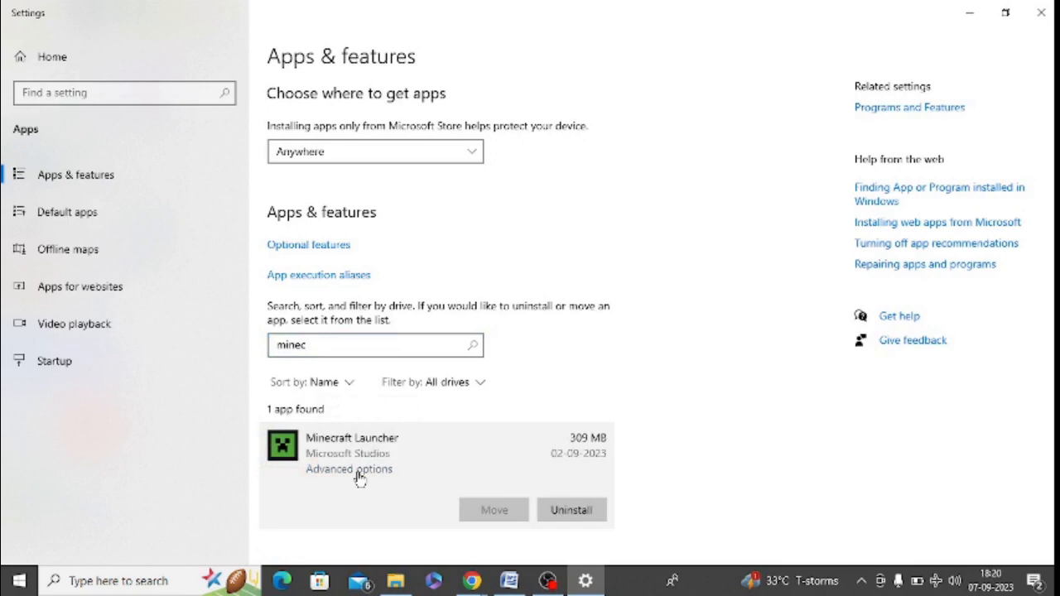
From Minecraft Launcher's Advanced options, terminate the app and its related processes
left_click(364, 470)
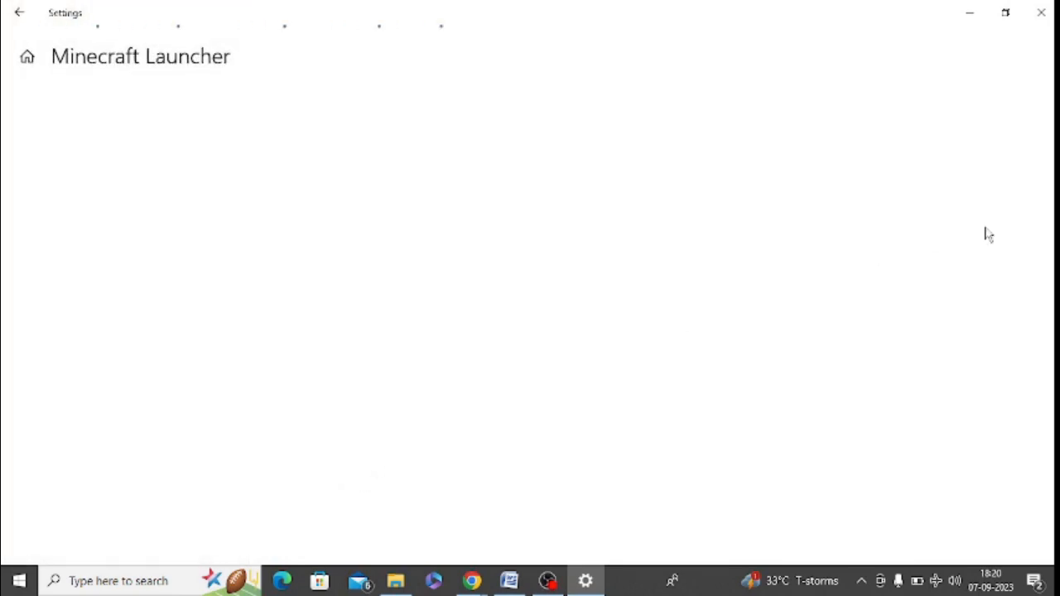
scroll(985, 236, "down", 5)
scroll(530, 331, "down", 2)
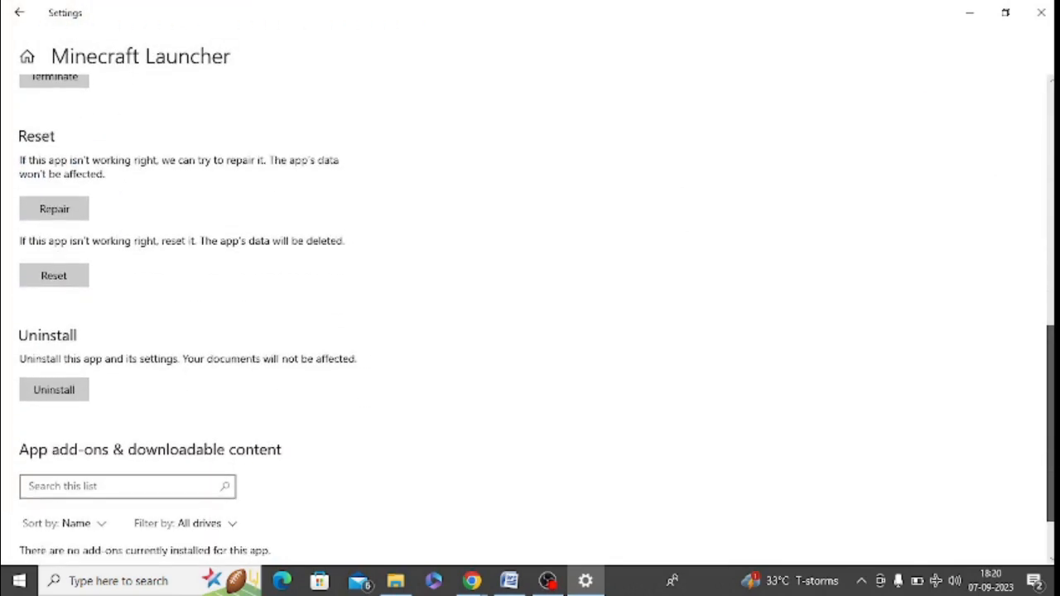
scroll(530, 331, "up", 3)
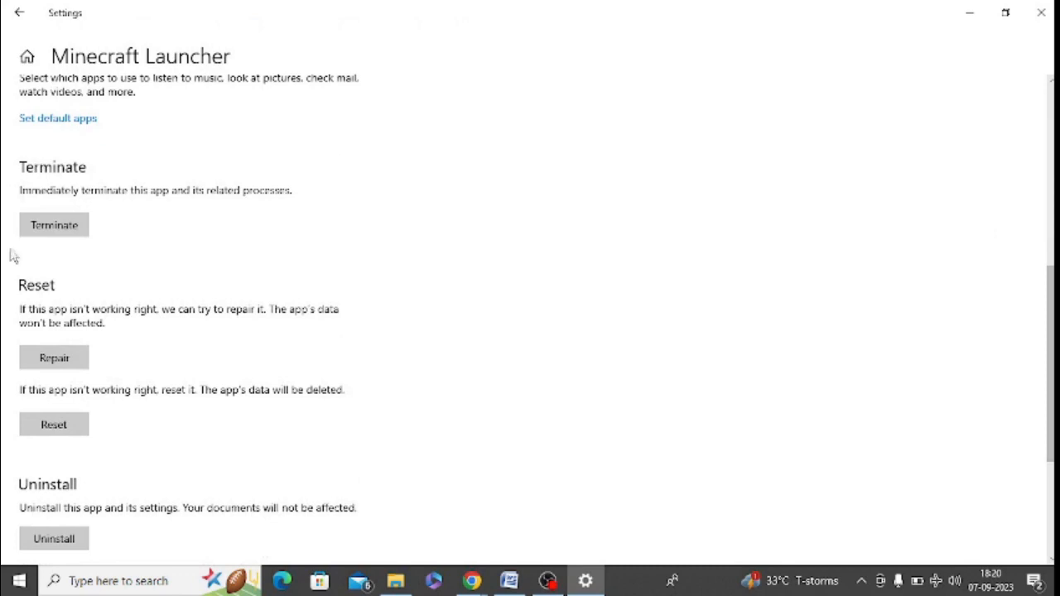
left_click(54, 225)
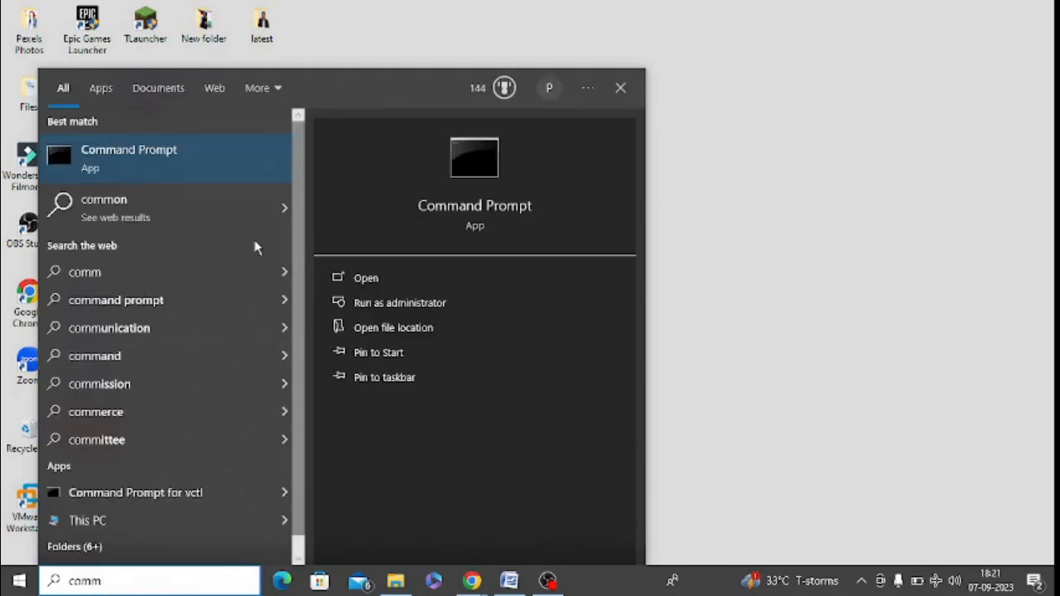
right_click(224, 178)
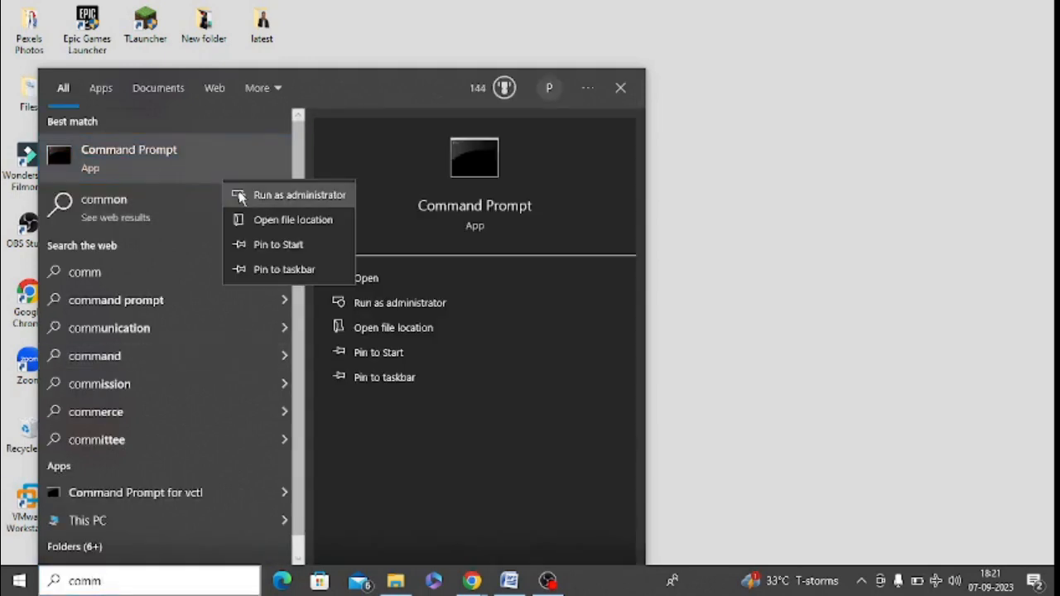
left_click(299, 194)
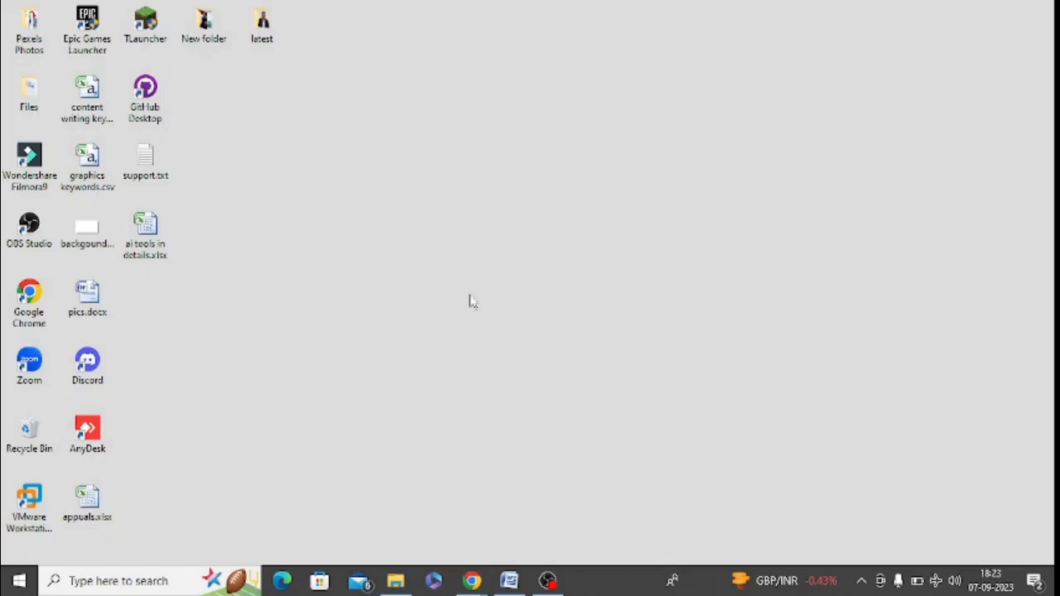
left_click(141, 580)
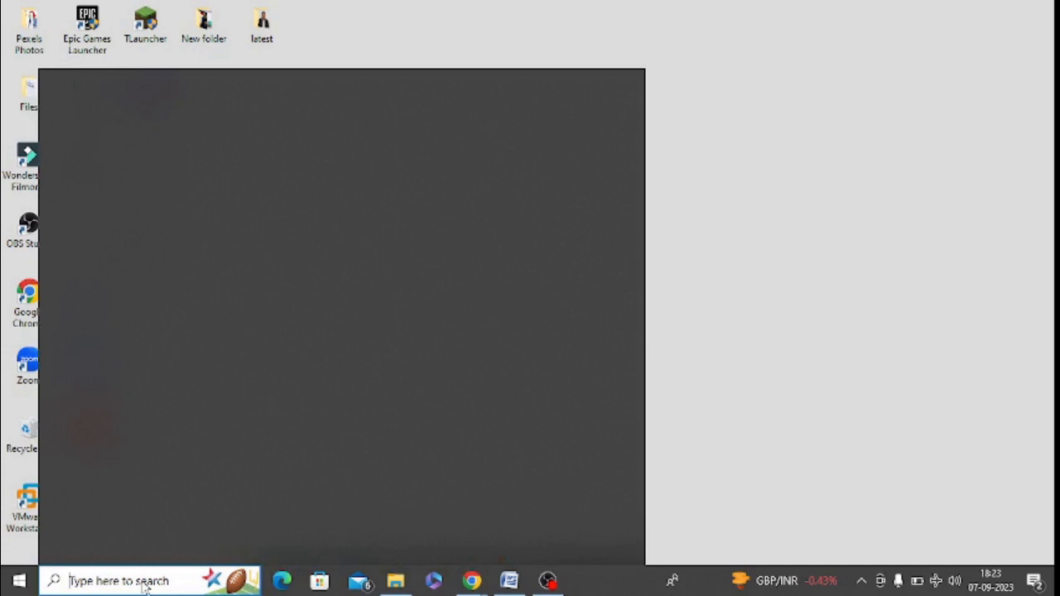
type("PowerShell")
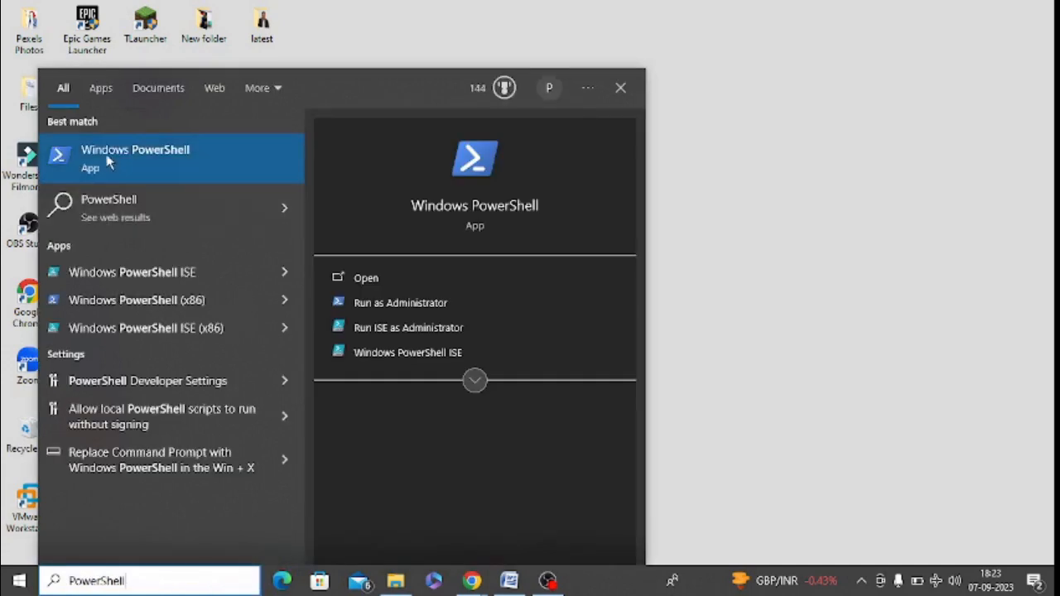
right_click(109, 160)
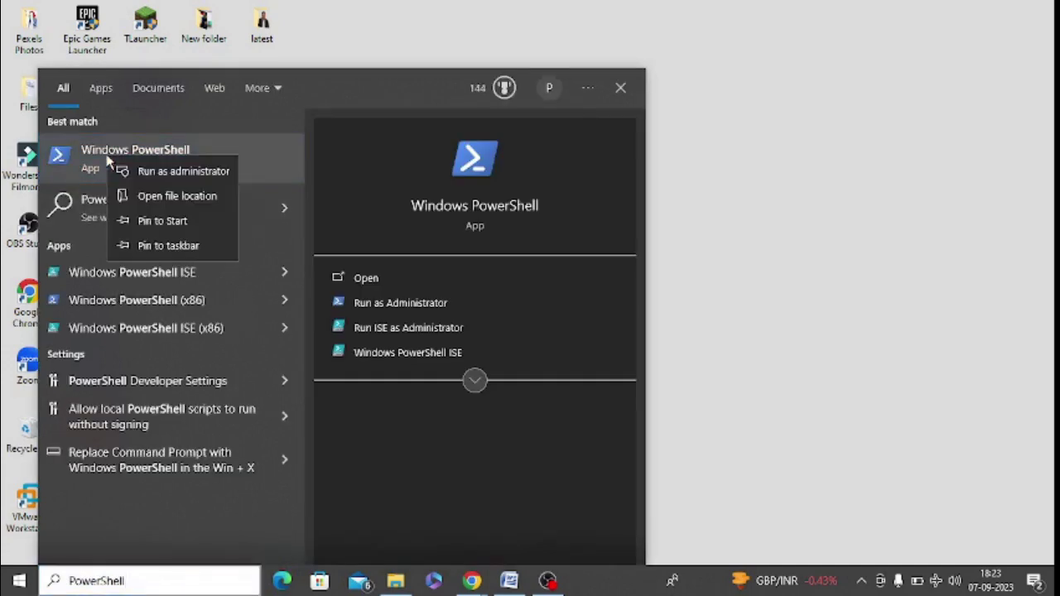
left_click(147, 173)
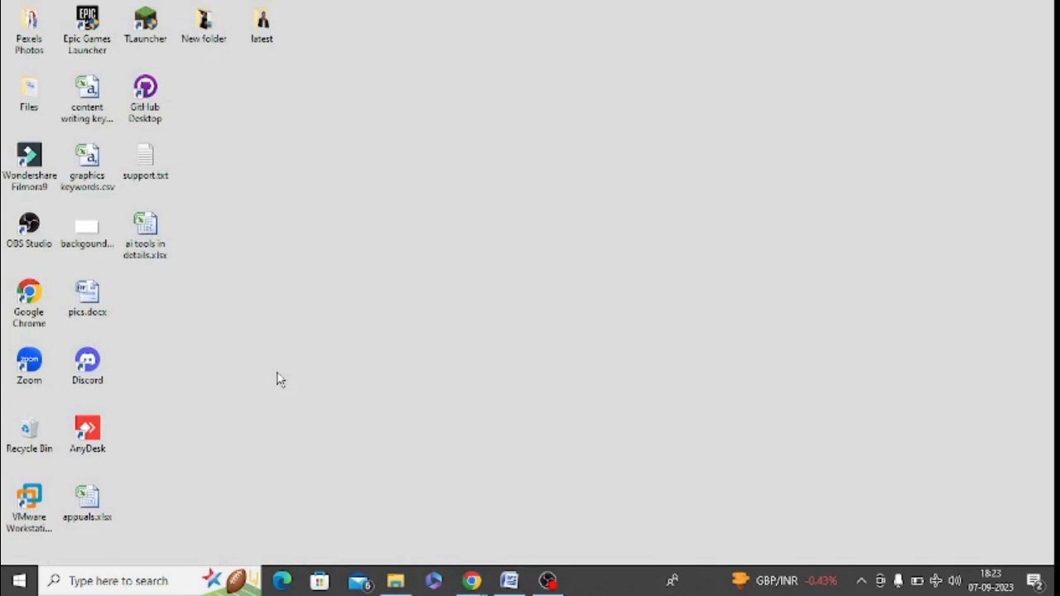
In Apps & features, filter the installed apps with 'mine' and expand the Minecraft Launcher entry
left_click(132, 580)
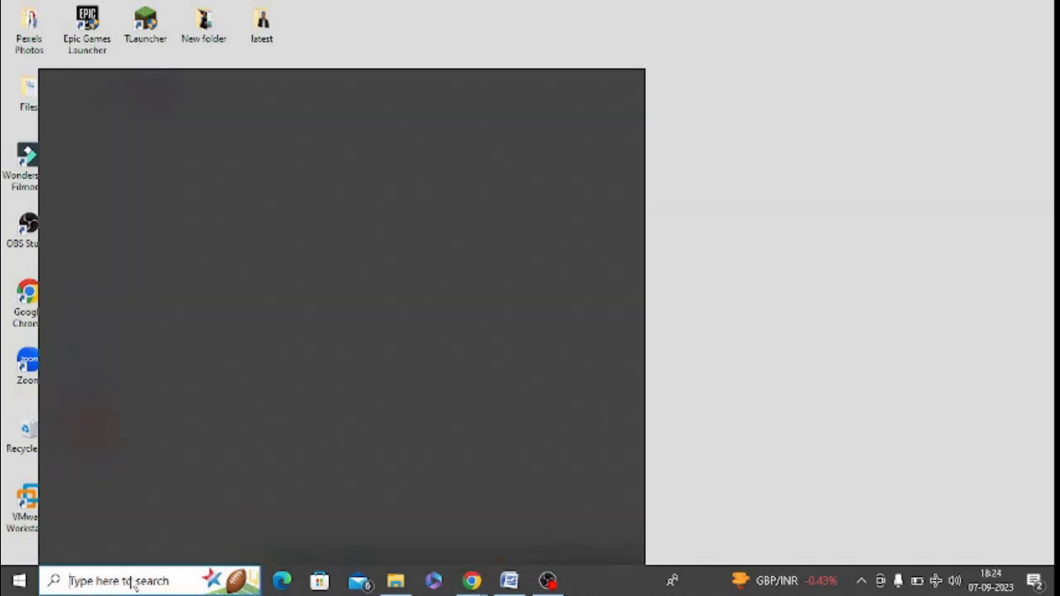
type("app")
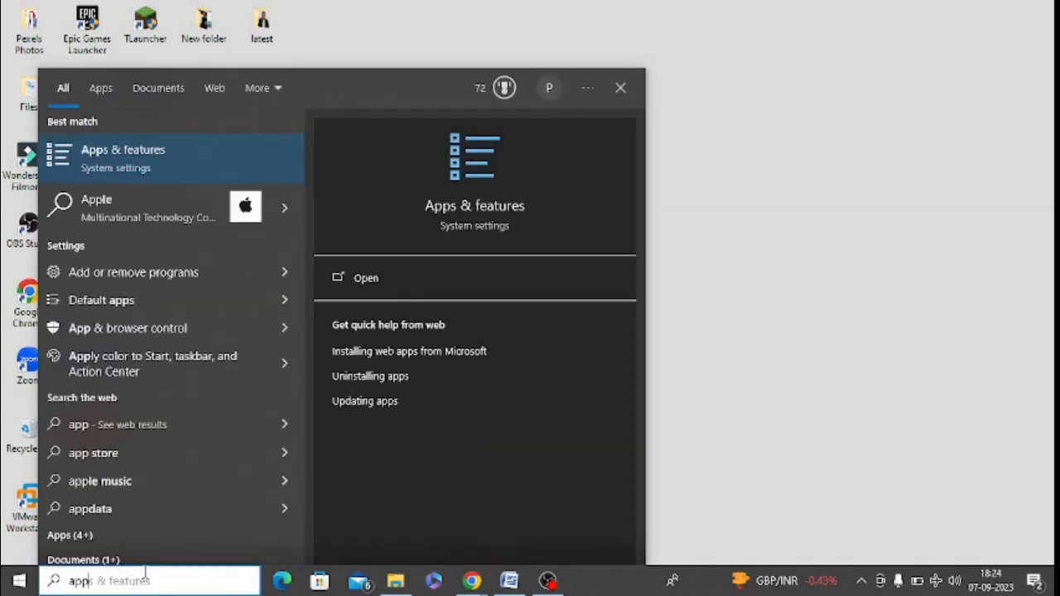
type("s & features")
key("Return")
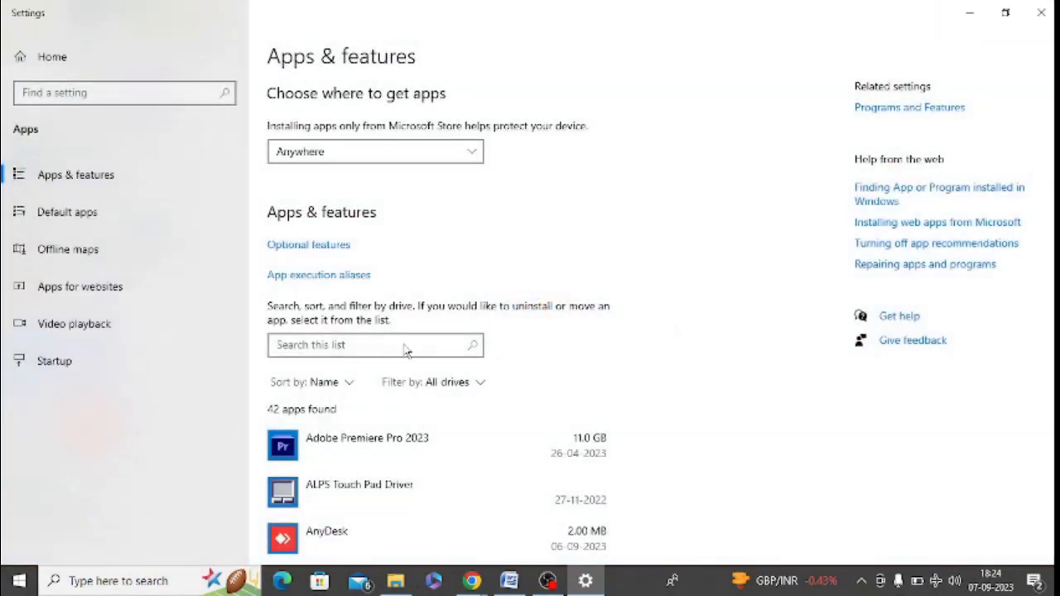
left_click(404, 346)
type("mine")
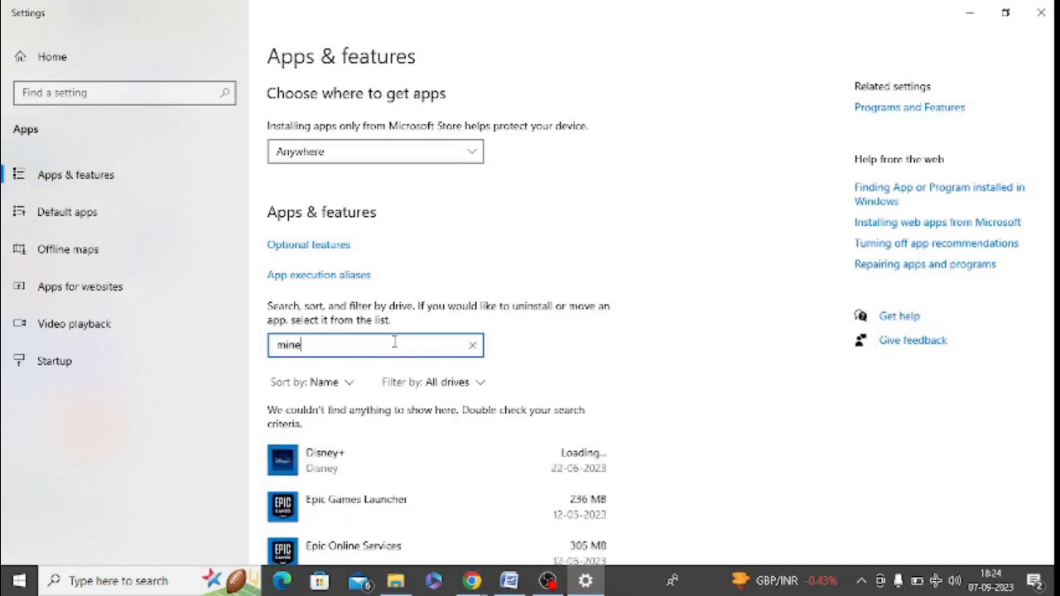
left_click(399, 444)
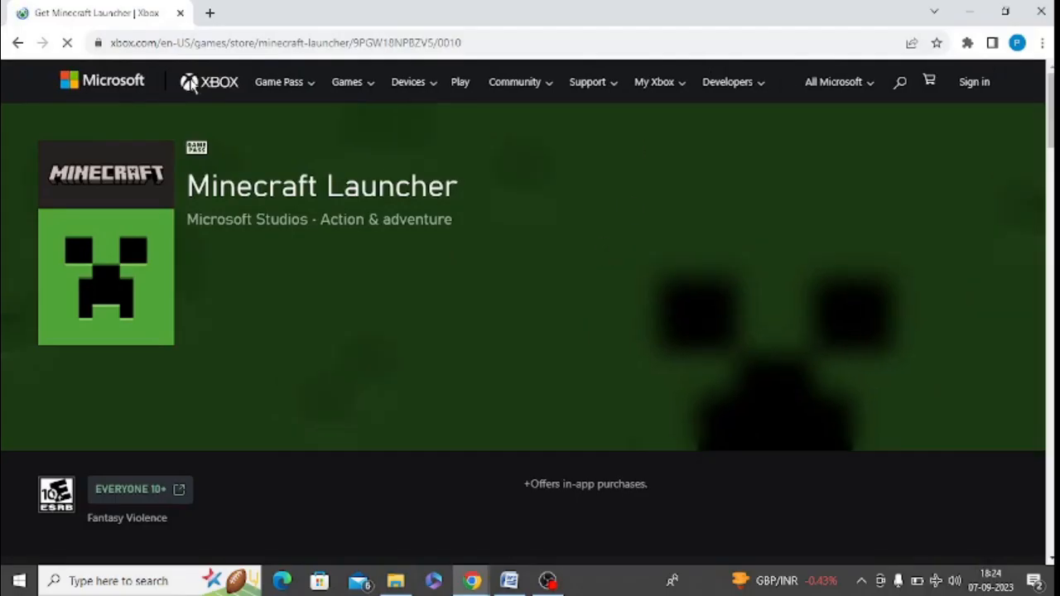
Highlight the xbox.com Minecraft Launcher page's web address in the address bar
left_click(124, 40)
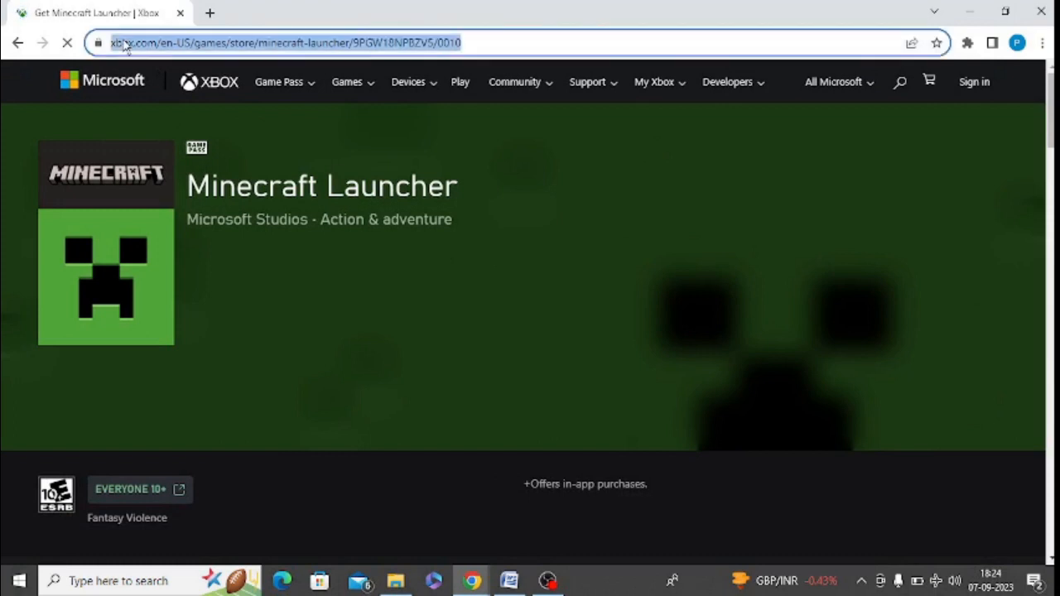